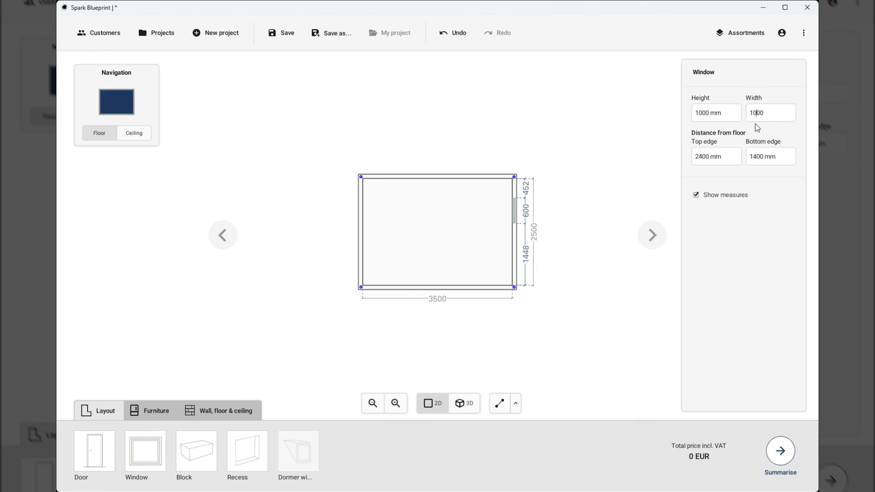
Set the window's width to 1000 mm and its top edge to 1500 mm from the floor.
{"action": "type", "text": "10"}
{"action": "key", "text": "Return"}
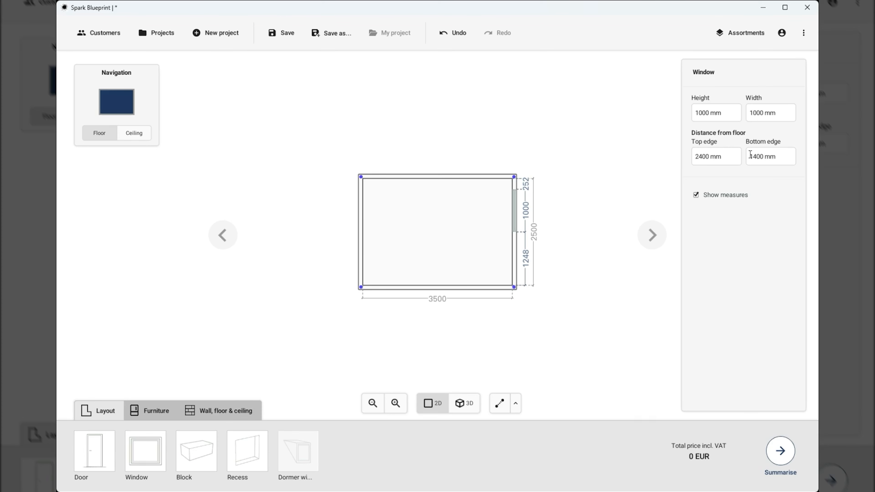
{"action": "left_click", "coordinate": [702, 157]}
{"action": "key", "text": "BackSpace"}
{"action": "key", "text": "BackSpace"}
{"action": "type", "text": "150"}
{"action": "key", "text": "BackSpace"}
{"action": "key", "text": "Return"}
Examine the back wall, the floor and the ceiling in turn, including the middle spotlight's spacing and the ceiling's surface grid.
{"action": "left_click", "coordinate": [97, 134]}
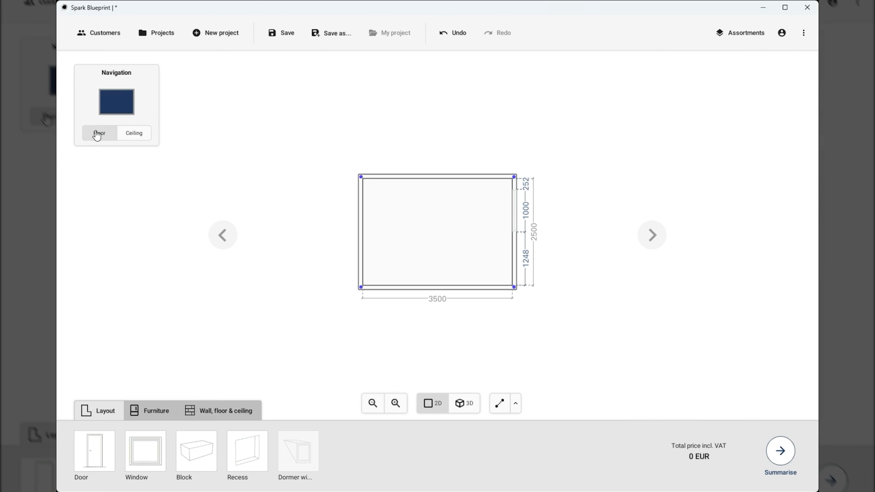
{"action": "left_click", "coordinate": [115, 93]}
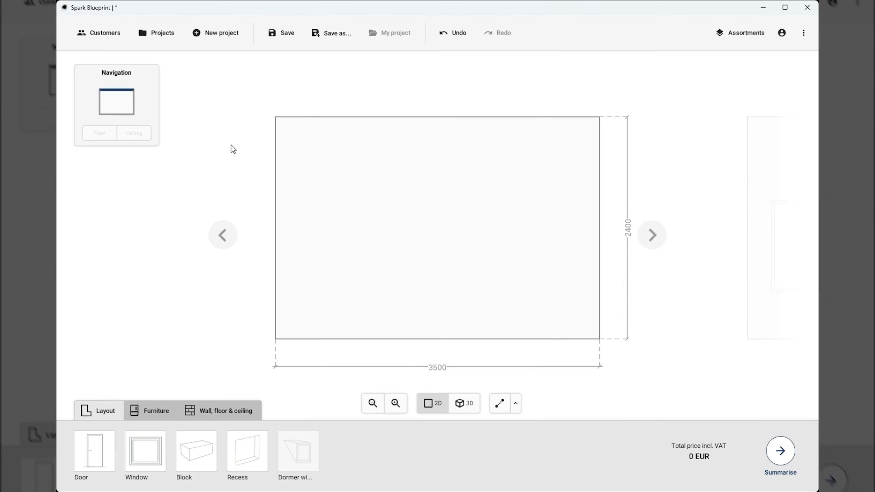
{"action": "left_click", "coordinate": [112, 107]}
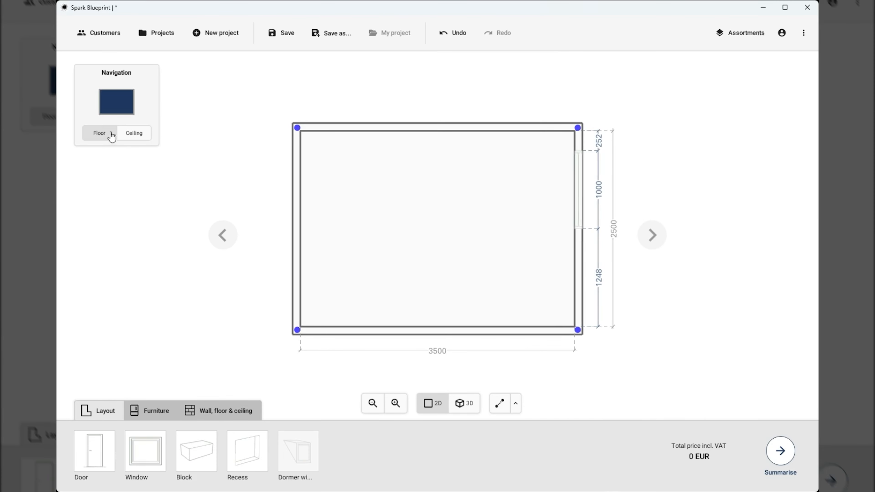
{"action": "left_click", "coordinate": [128, 138]}
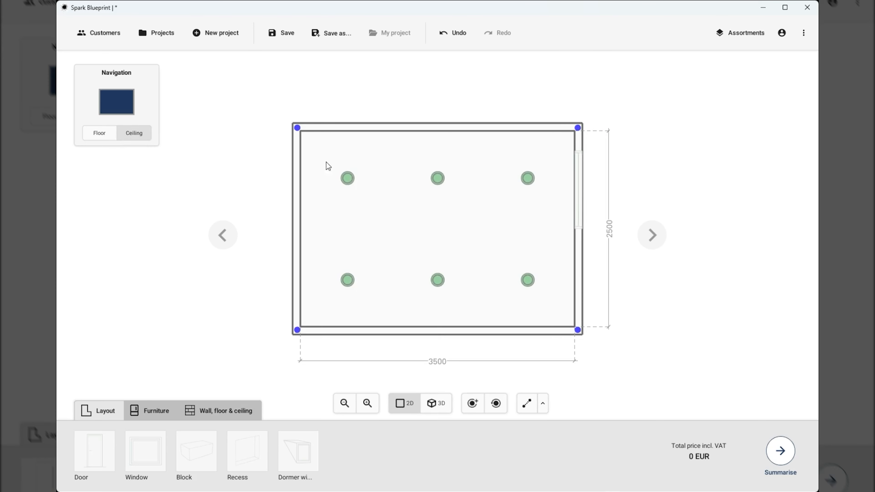
{"action": "left_click", "coordinate": [438, 179]}
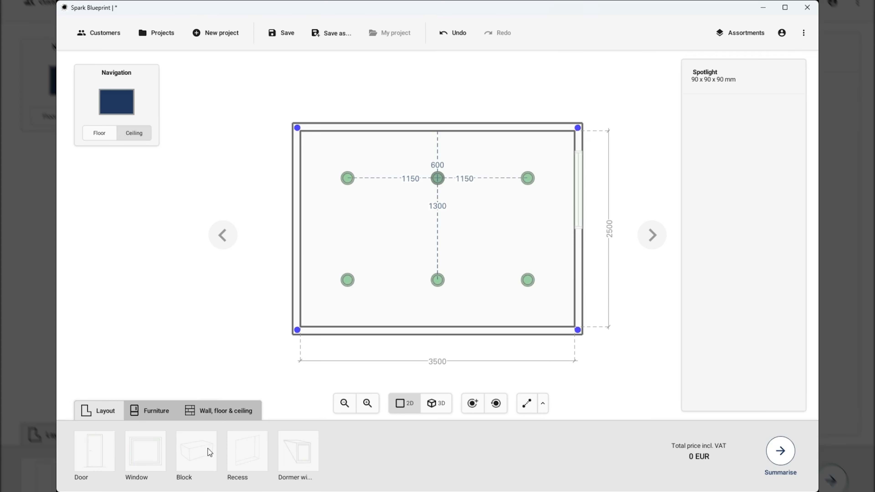
{"action": "left_click", "coordinate": [218, 412]}
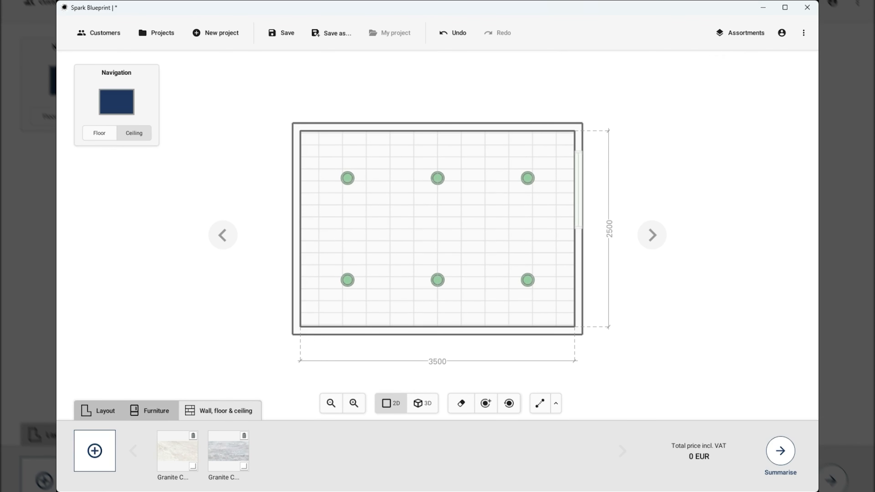
{"action": "left_click", "coordinate": [330, 410]}
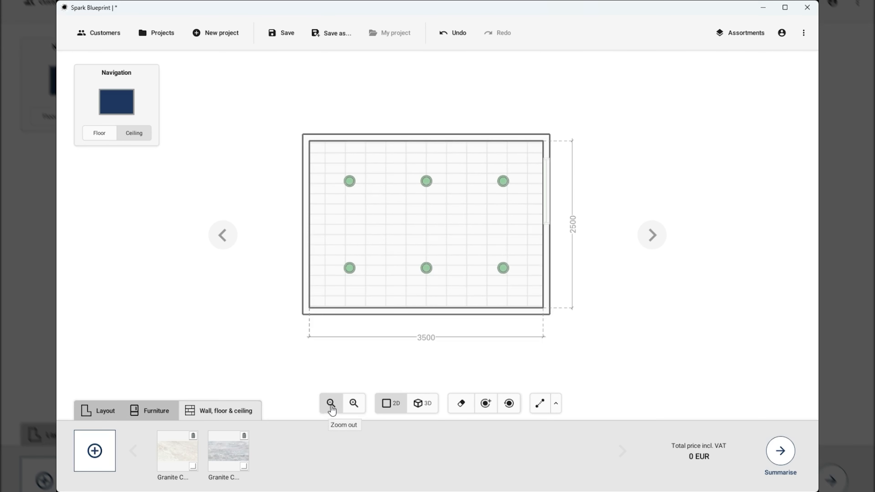
{"action": "left_click", "coordinate": [354, 404]}
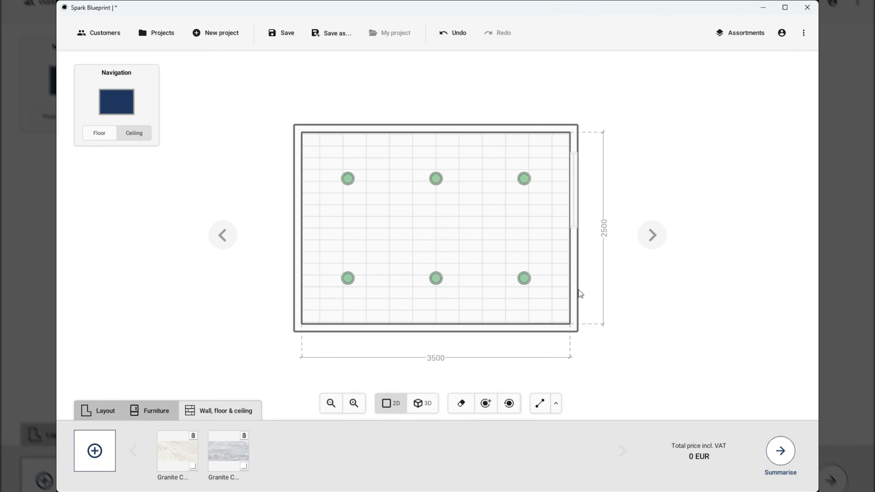
Place Sofa 2 in the upper-left corner of the floor plan and check its placement in 3D.
{"action": "left_click", "coordinate": [100, 135]}
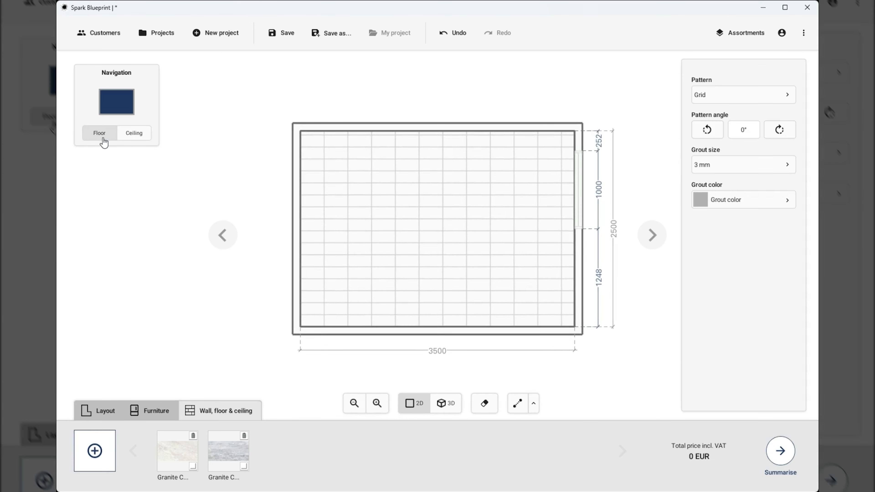
{"action": "left_click", "coordinate": [148, 414]}
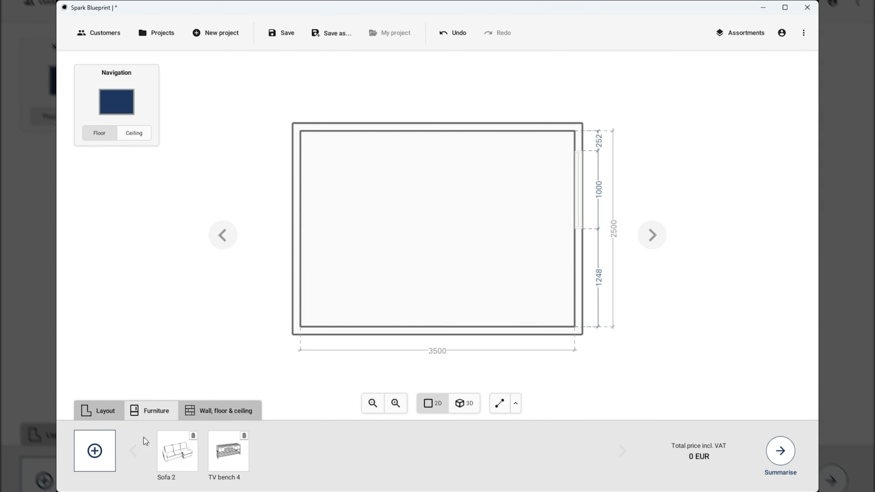
{"action": "left_click_drag", "start_coordinate": [180, 460], "coordinate": [380, 172]}
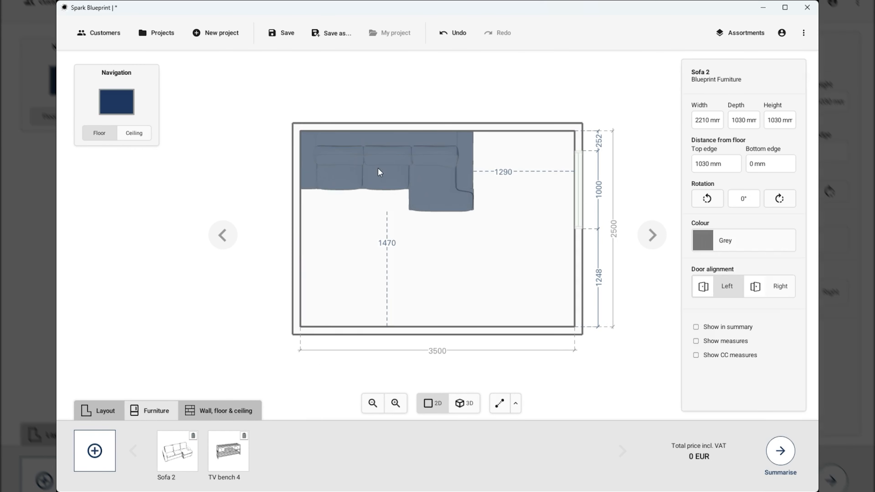
{"action": "left_click", "coordinate": [470, 404]}
{"action": "left_click_drag", "start_coordinate": [469, 354], "coordinate": [405, 348]}
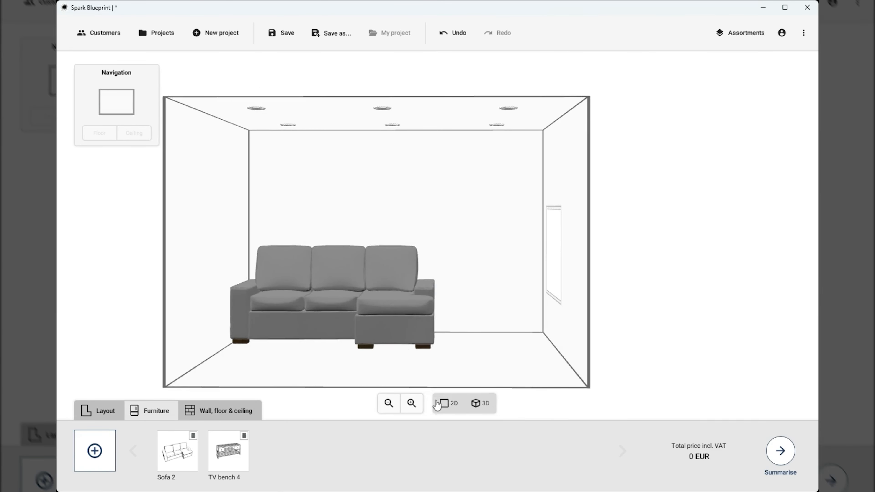
{"action": "left_click", "coordinate": [437, 406]}
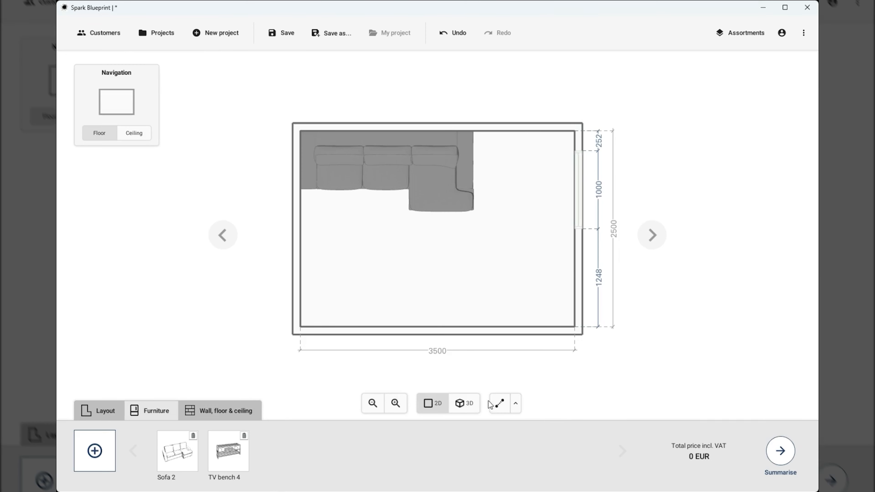
Add a distance measure along the upper wall from the sofa's edge to the right wall.
{"action": "left_click", "coordinate": [500, 404]}
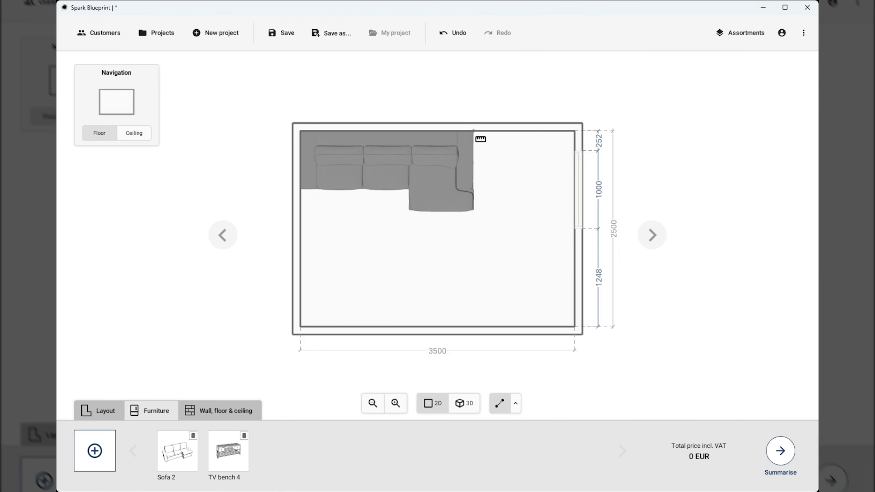
{"action": "left_click", "coordinate": [473, 132]}
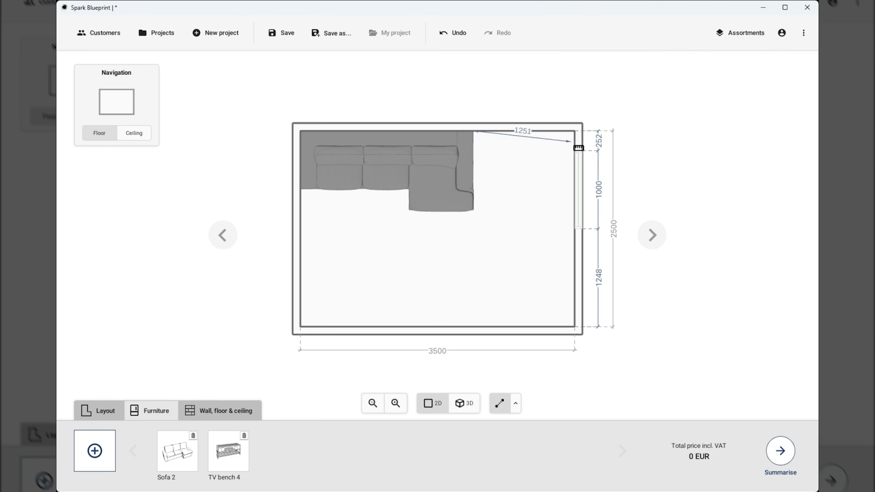
{"action": "left_click", "coordinate": [583, 139]}
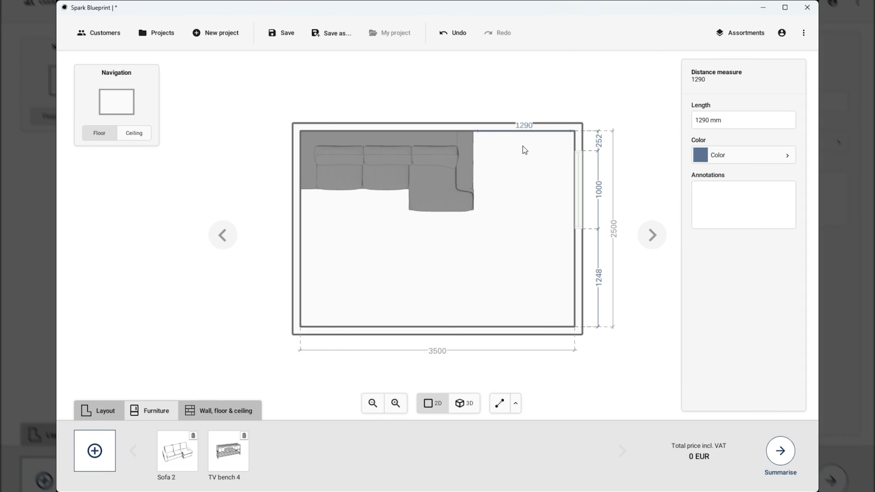
Add a radial measure from the sofa's lower-right corner to the right wall beside the window.
{"action": "left_click", "coordinate": [515, 405]}
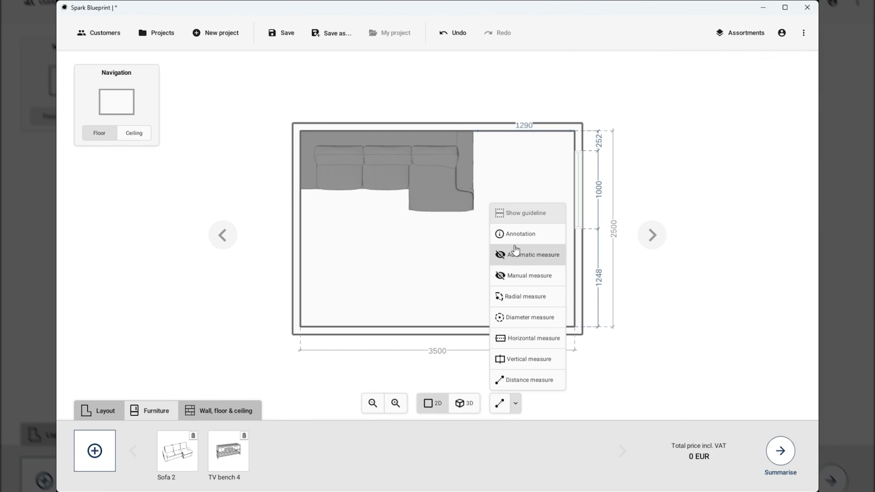
{"action": "left_click", "coordinate": [523, 297]}
{"action": "left_click", "coordinate": [474, 206]}
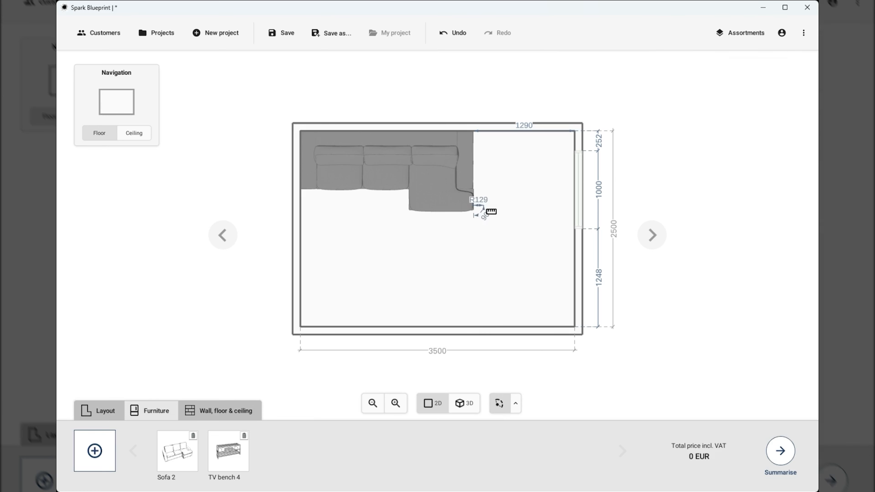
{"action": "left_click", "coordinate": [582, 213]}
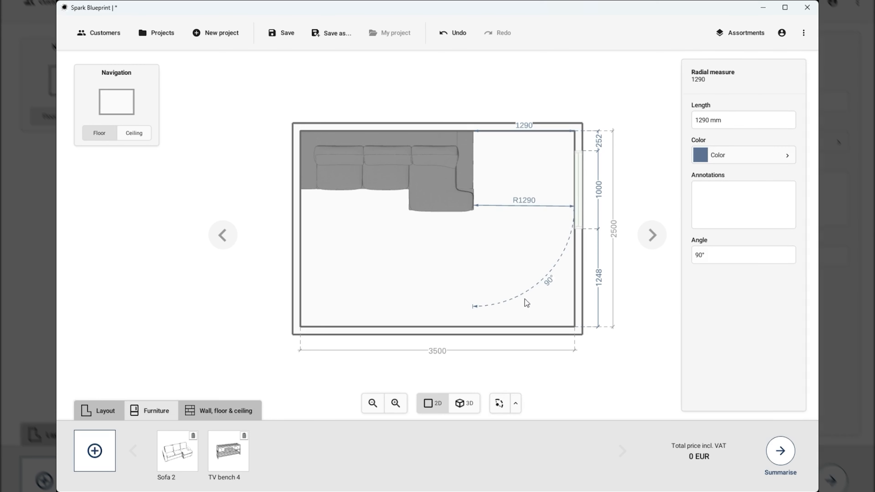
Add a diameter measure of about 995 mm on the open floor below the sofa.
{"action": "left_click", "coordinate": [514, 405]}
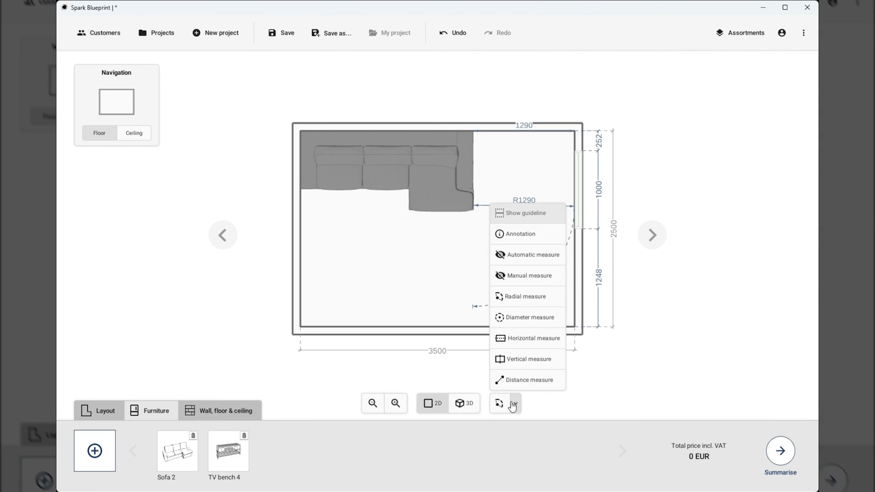
{"action": "left_click", "coordinate": [519, 316]}
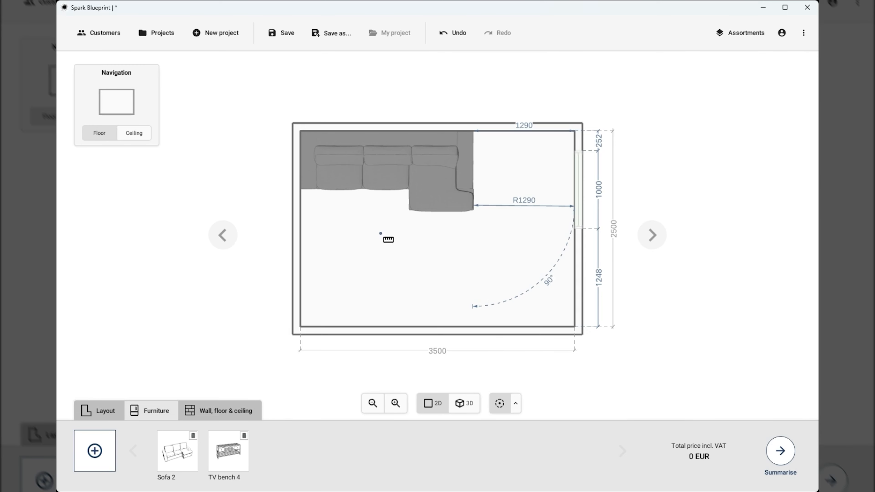
{"action": "left_click", "coordinate": [382, 233]}
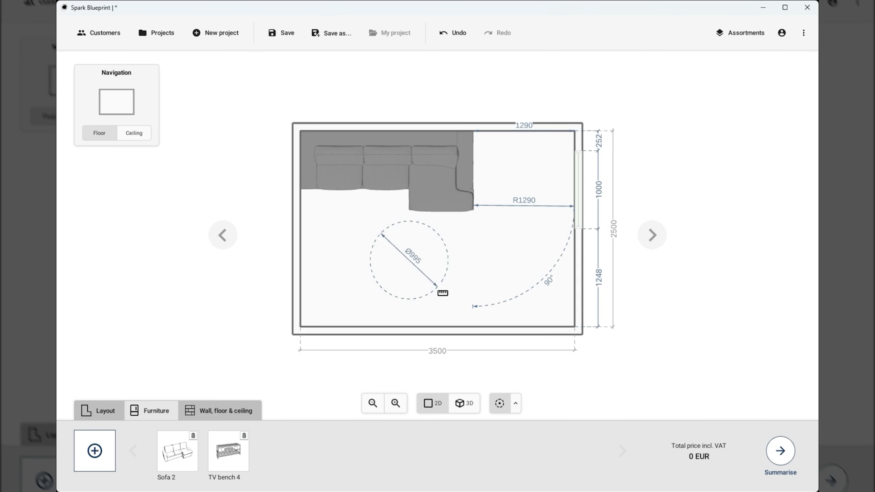
{"action": "left_click", "coordinate": [443, 293]}
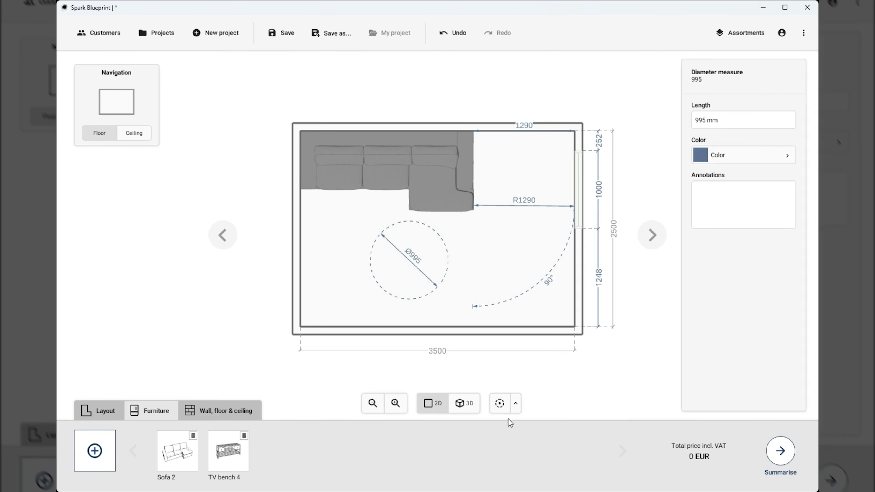
Add a horizontal measure of about 1143 mm from the open floor to the right wall, below the radial measure's line.
{"action": "left_click", "coordinate": [516, 404]}
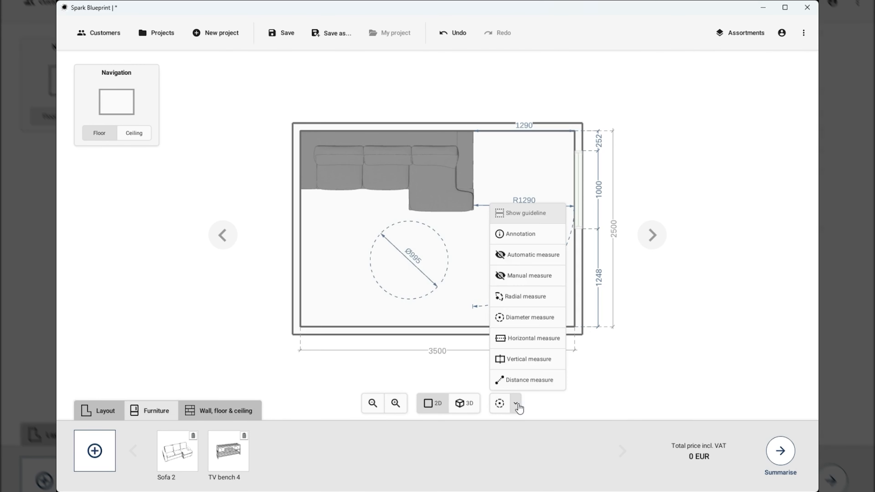
{"action": "left_click", "coordinate": [522, 340]}
{"action": "left_click_drag", "start_coordinate": [485, 254], "coordinate": [573, 252]}
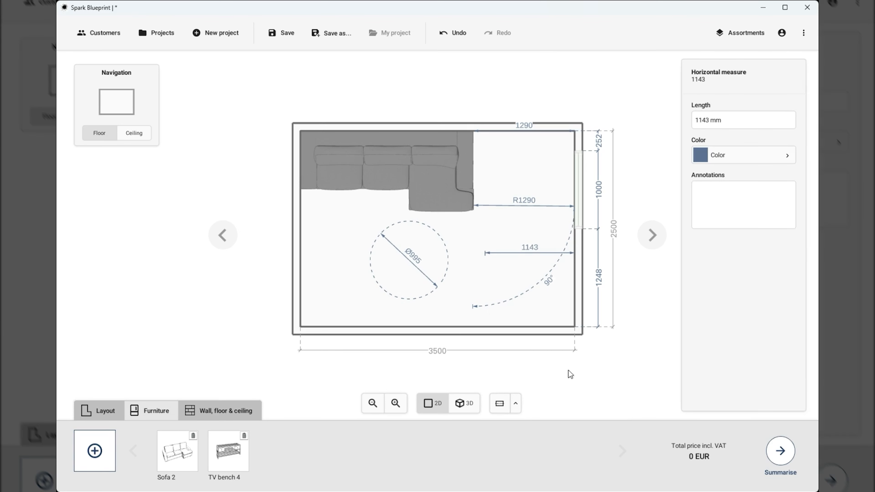
Add a vertical measure of about 1098 mm from below the sofa down to the lower wall.
{"action": "left_click", "coordinate": [516, 404]}
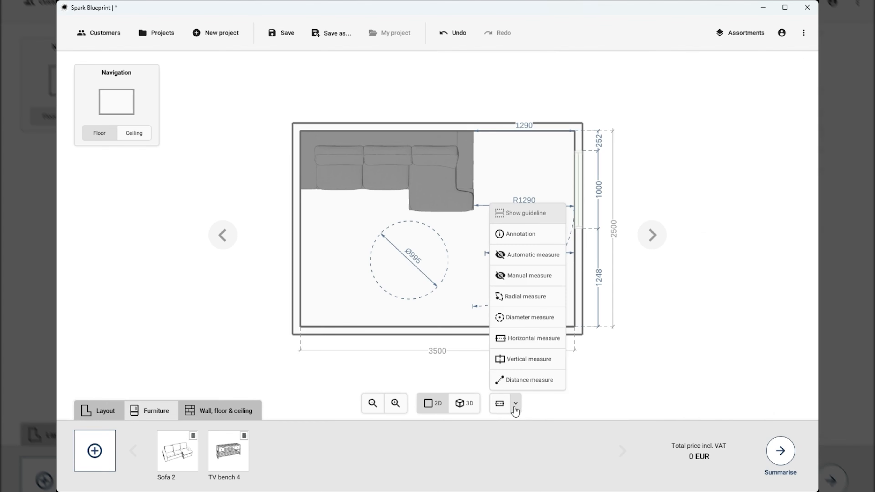
{"action": "left_click", "coordinate": [519, 360]}
{"action": "left_click", "coordinate": [462, 240]}
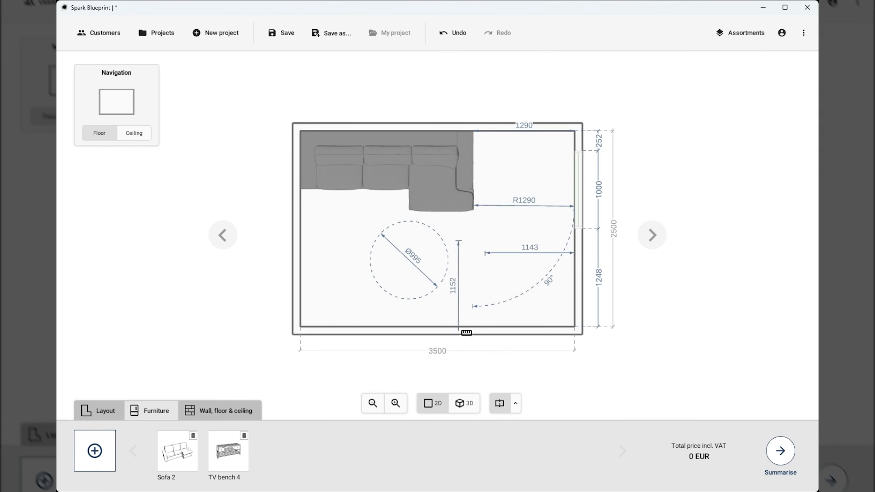
{"action": "left_click", "coordinate": [460, 326]}
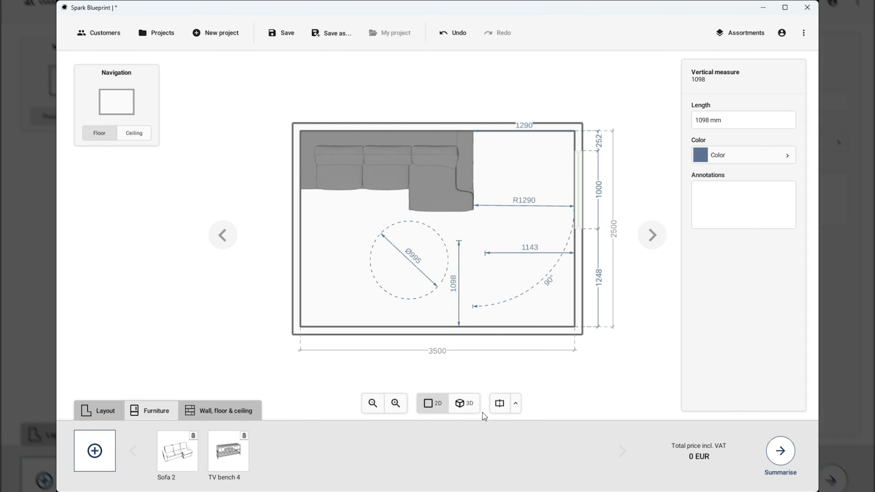
Toggle the visibility of the automatic measures and the manual measures off and on again.
{"action": "left_click", "coordinate": [516, 405]}
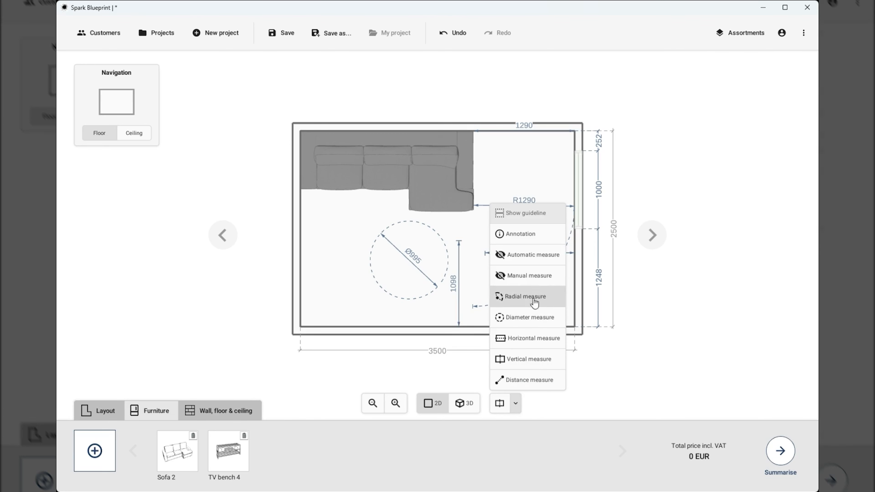
{"action": "left_click", "coordinate": [535, 259]}
{"action": "left_click", "coordinate": [548, 260]}
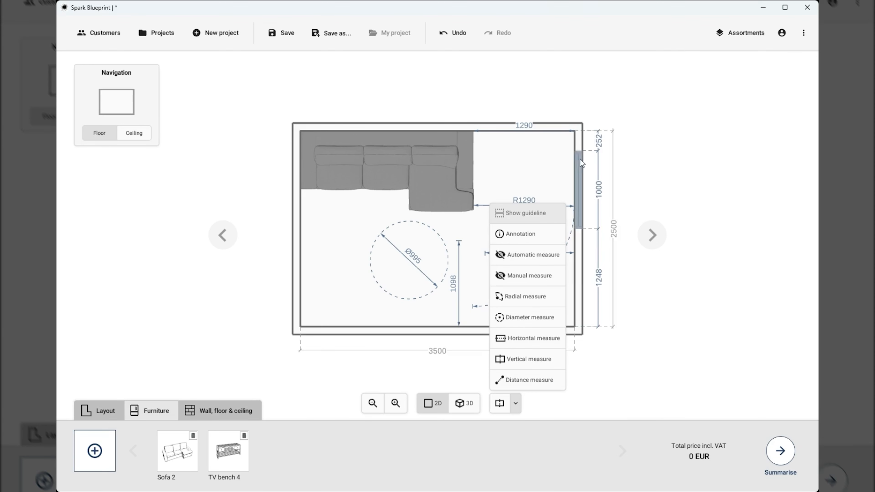
{"action": "left_click", "coordinate": [545, 255]}
{"action": "left_click", "coordinate": [540, 258]}
{"action": "left_click", "coordinate": [533, 278]}
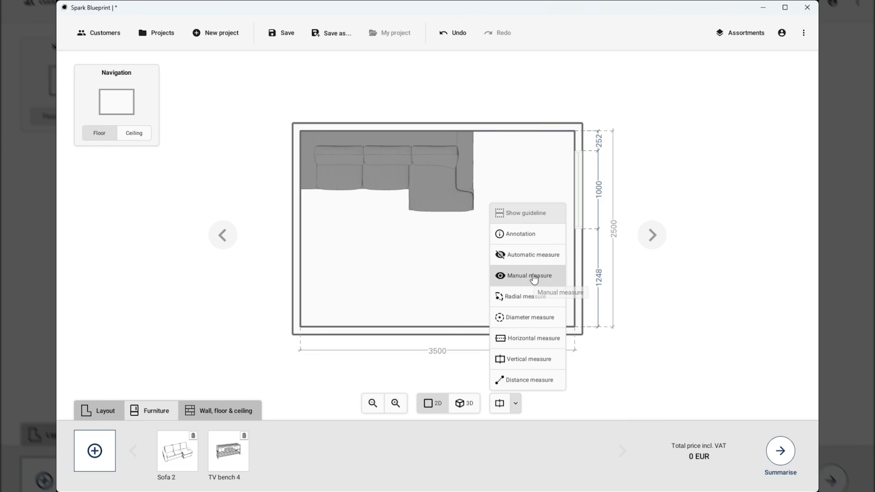
{"action": "left_click", "coordinate": [534, 279]}
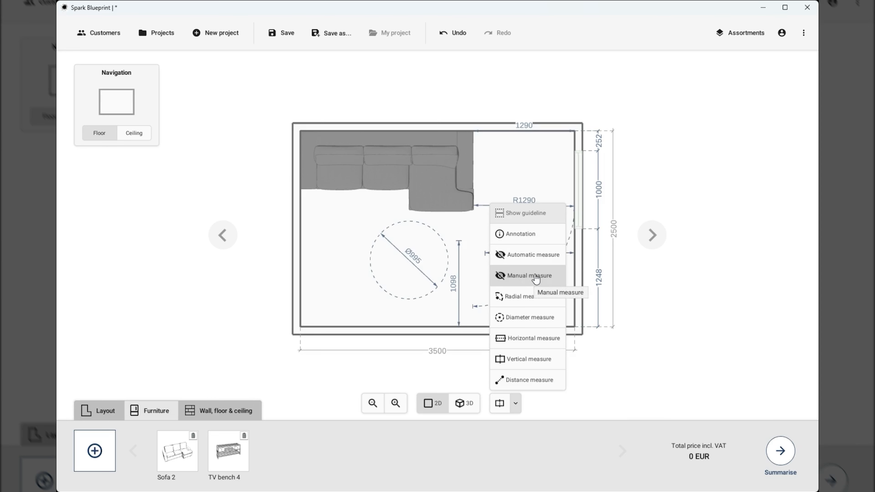
Hide both the automatic measures and the manual measures in the floor plan.
{"action": "left_click", "coordinate": [533, 280]}
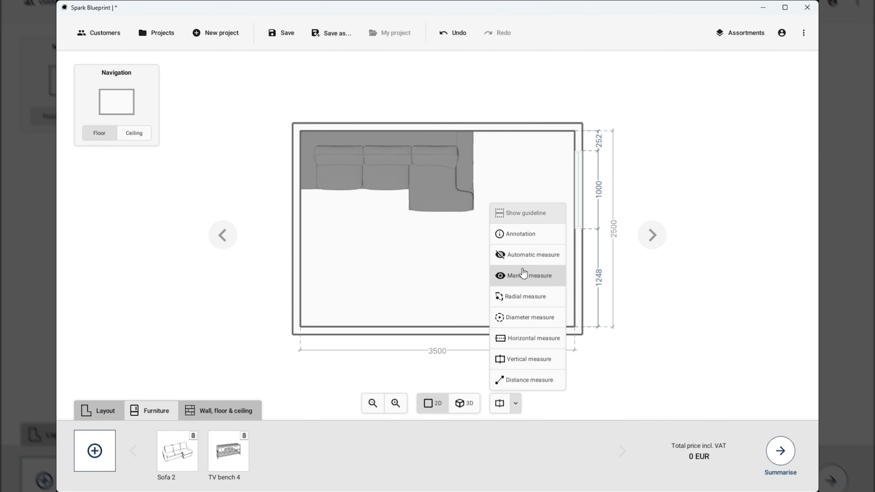
{"action": "left_click", "coordinate": [524, 278]}
{"action": "left_click", "coordinate": [524, 262]}
{"action": "left_click", "coordinate": [514, 276]}
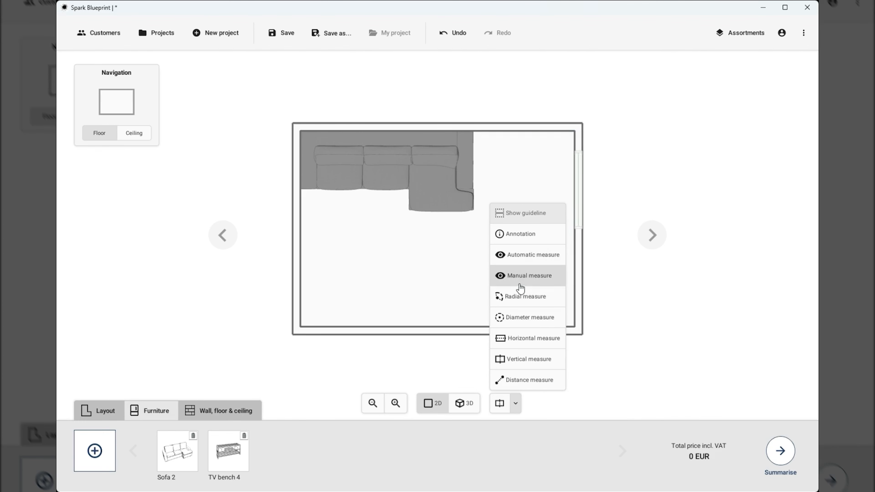
Try the Radial and Vertical measure tools, ending with the Distance measure tool active.
{"action": "left_click", "coordinate": [516, 299]}
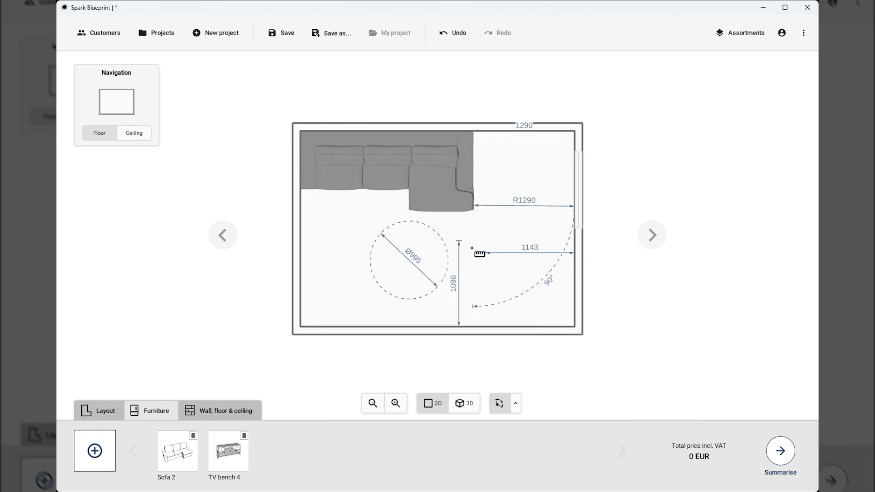
{"action": "left_click", "coordinate": [515, 404]}
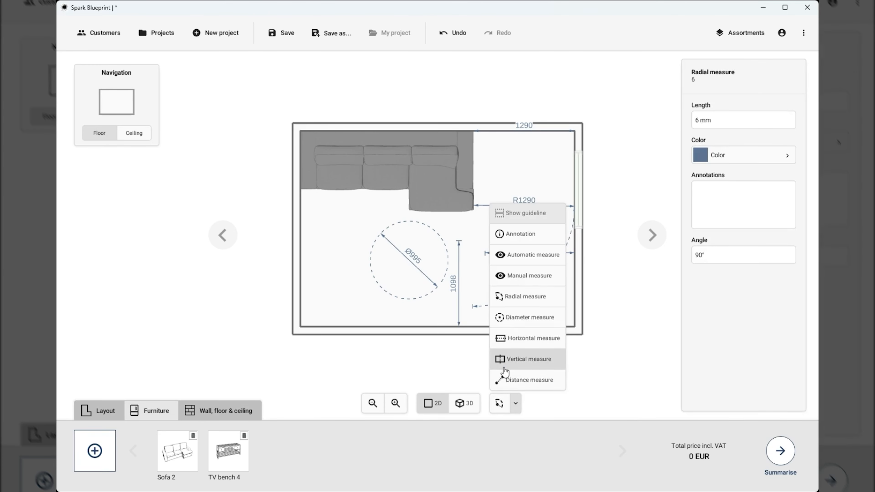
{"action": "left_click", "coordinate": [504, 360]}
{"action": "left_click", "coordinate": [516, 407]}
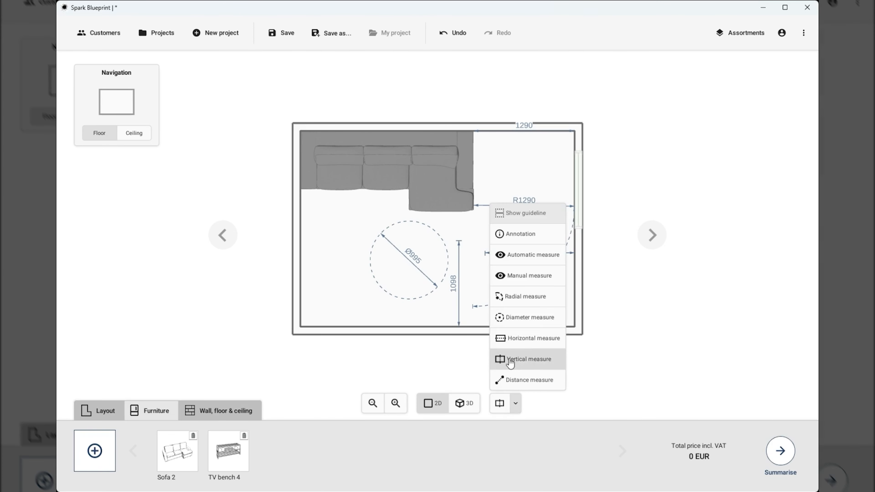
{"action": "left_click", "coordinate": [519, 380]}
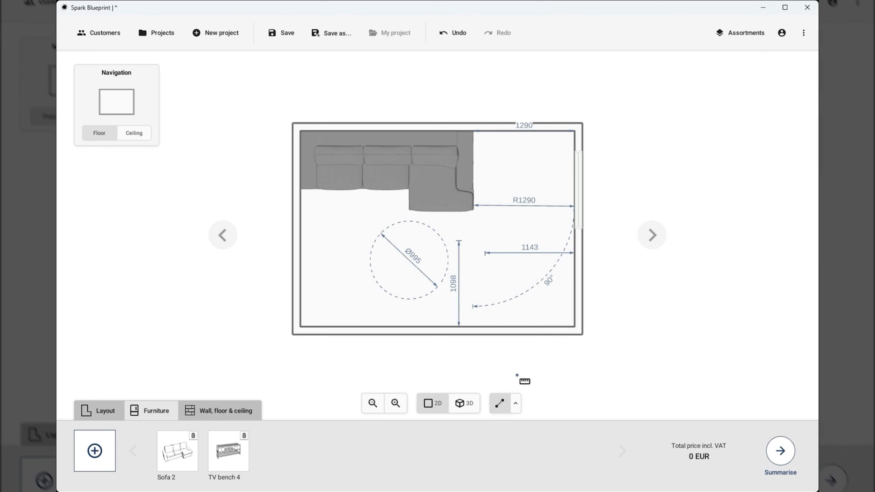